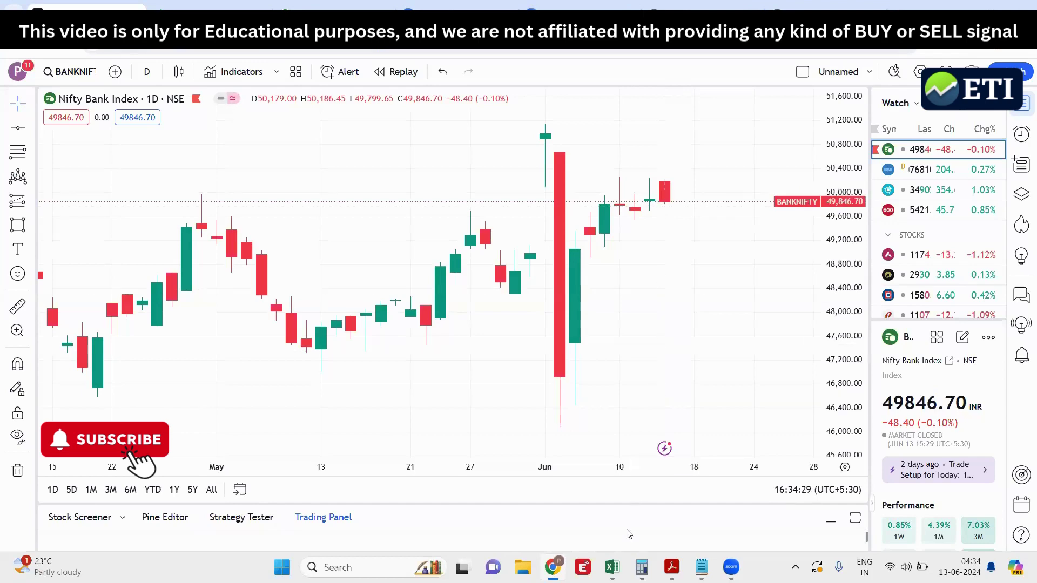
Switch to the Excel levels workbook and compare Thursday's and Friday's Bank Nifty closing prices and 50% retracement levels
{"action": "left_click", "coordinate": [612, 567]}
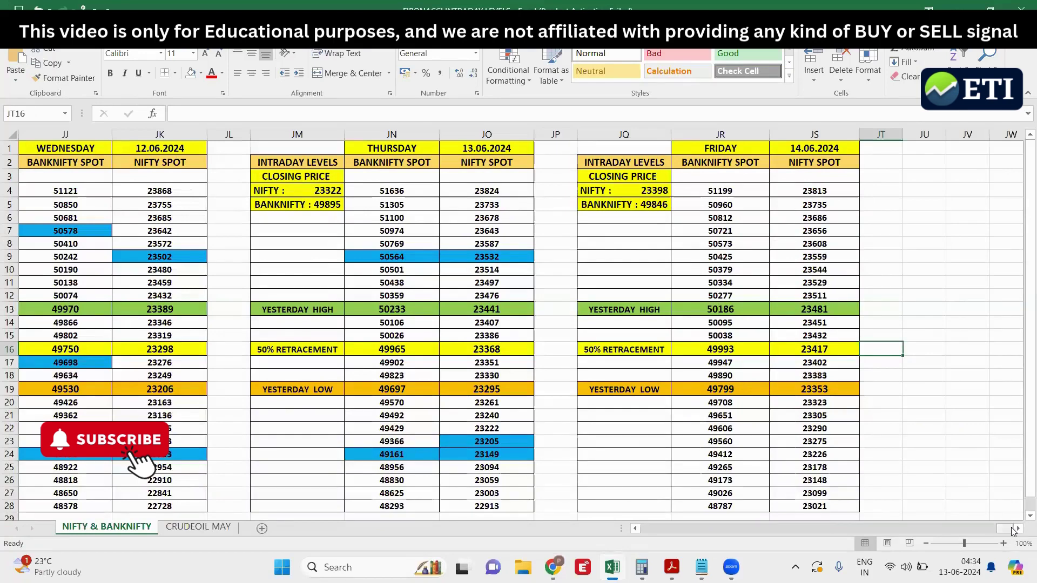
{"action": "left_click", "coordinate": [1018, 530]}
{"action": "left_click", "coordinate": [1019, 530]}
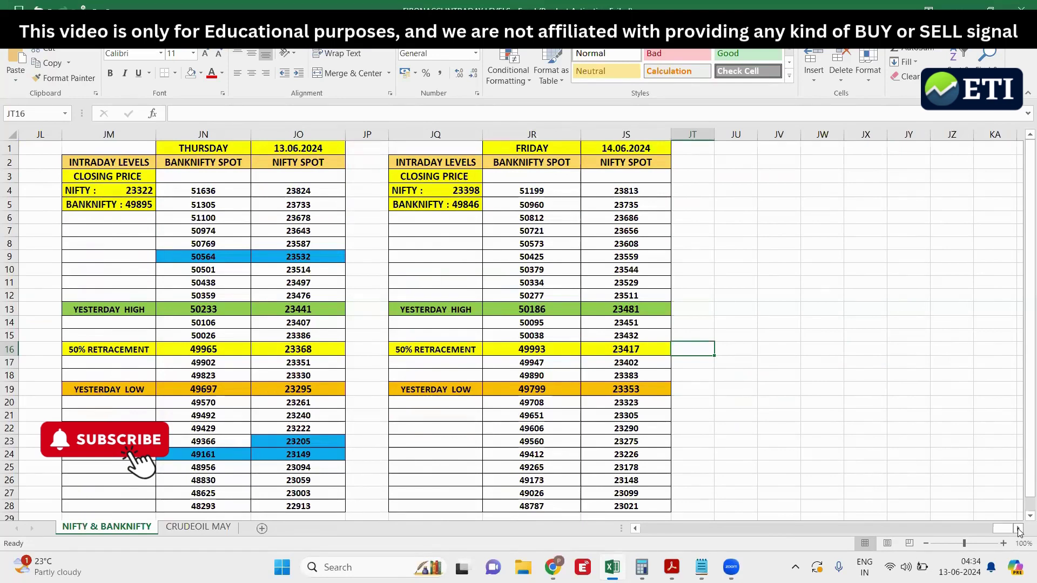
{"action": "left_click", "coordinate": [151, 201]}
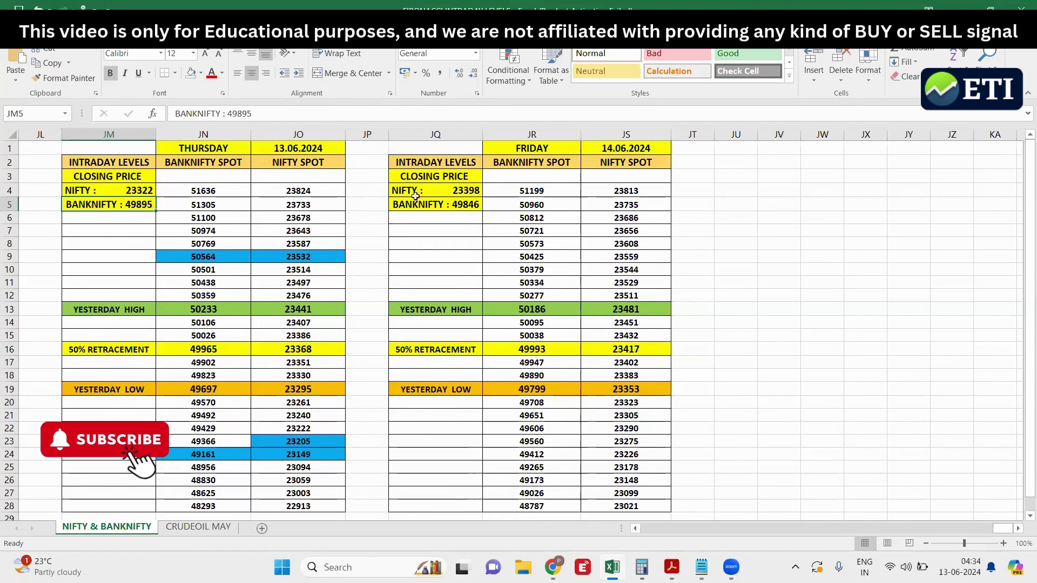
{"action": "left_click", "coordinate": [460, 206]}
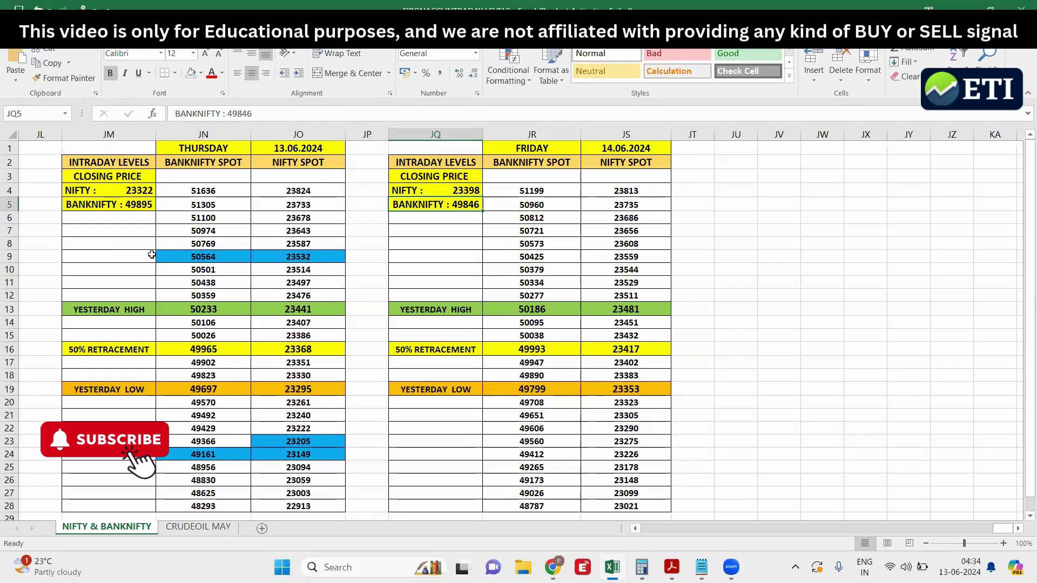
{"action": "left_click", "coordinate": [220, 351]}
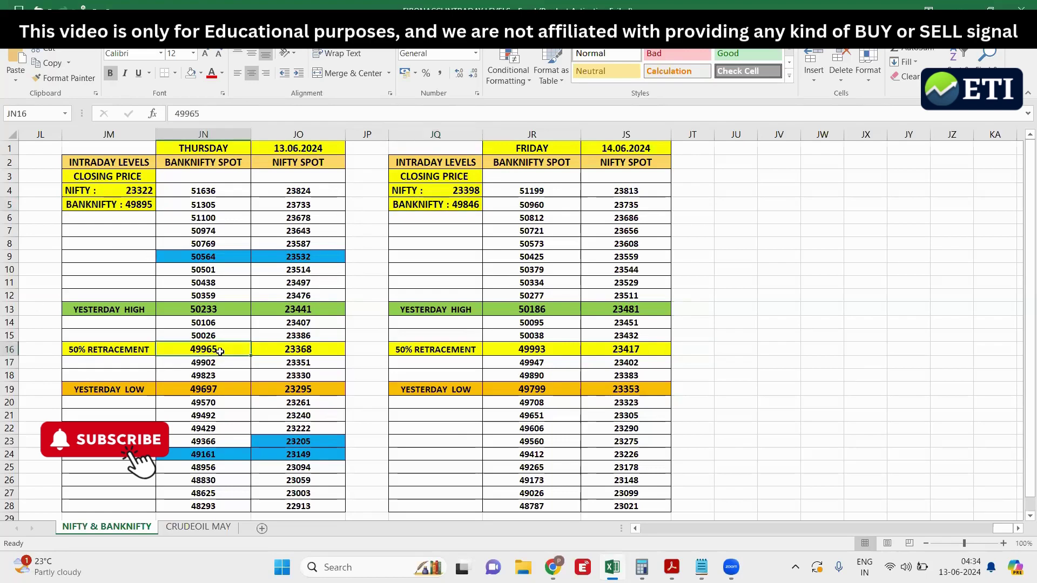
{"action": "left_click", "coordinate": [517, 352]}
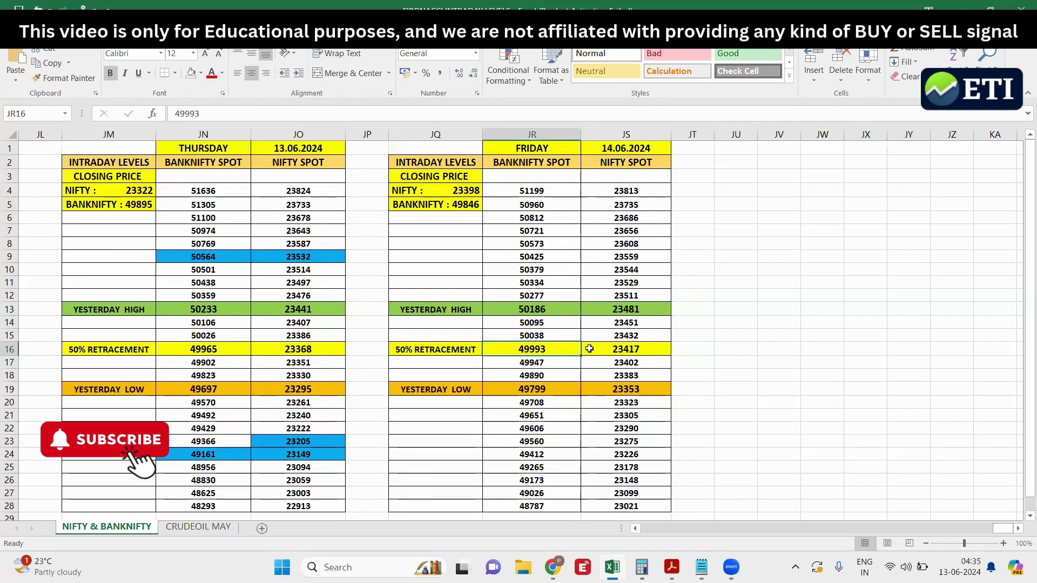
{"action": "left_click", "coordinate": [462, 203]}
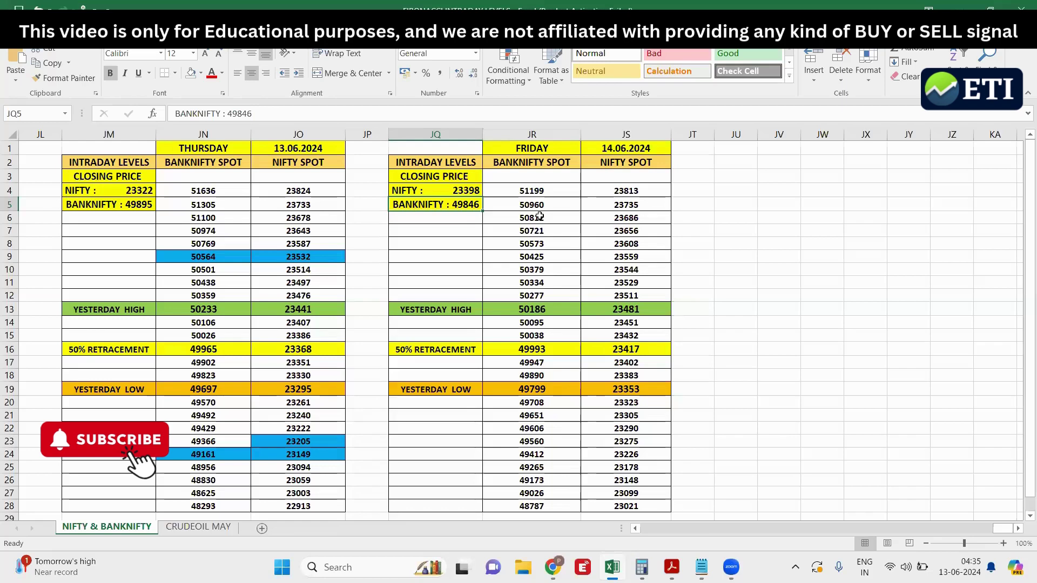
{"action": "left_click", "coordinate": [551, 377]}
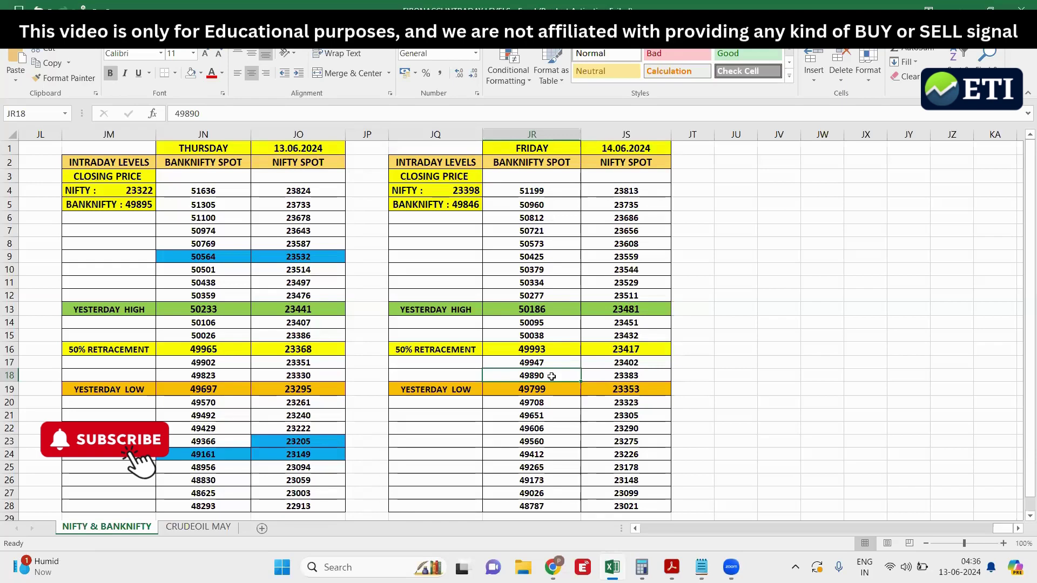
Fill Friday's Bank Nifty support levels 49560 and 49412 in cells JR23 and JR24 with standard light blue
{"action": "left_click", "coordinate": [547, 440]}
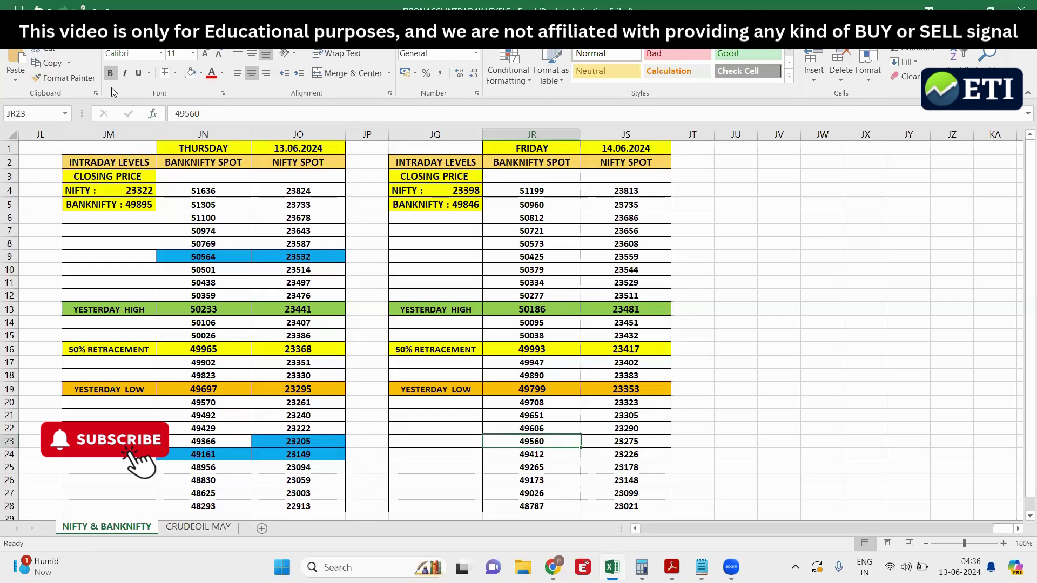
{"action": "left_click", "coordinate": [200, 75]}
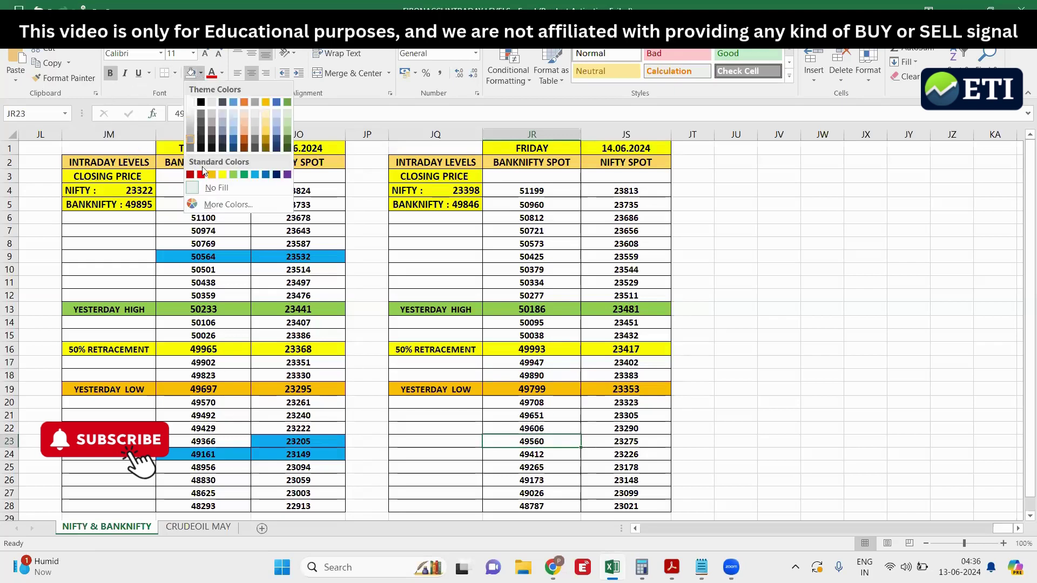
{"action": "left_click", "coordinate": [255, 177]}
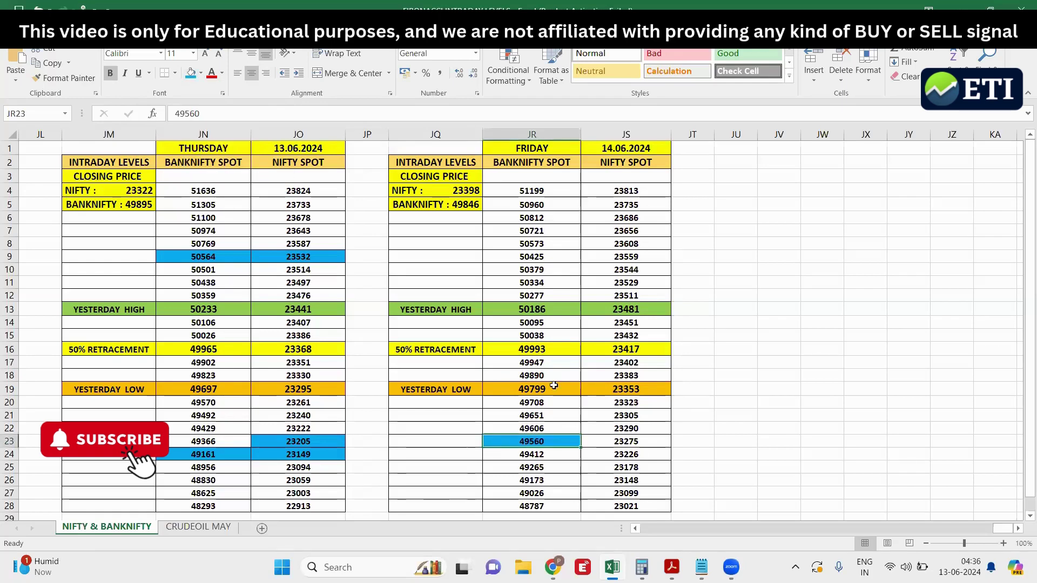
{"action": "left_click", "coordinate": [548, 458]}
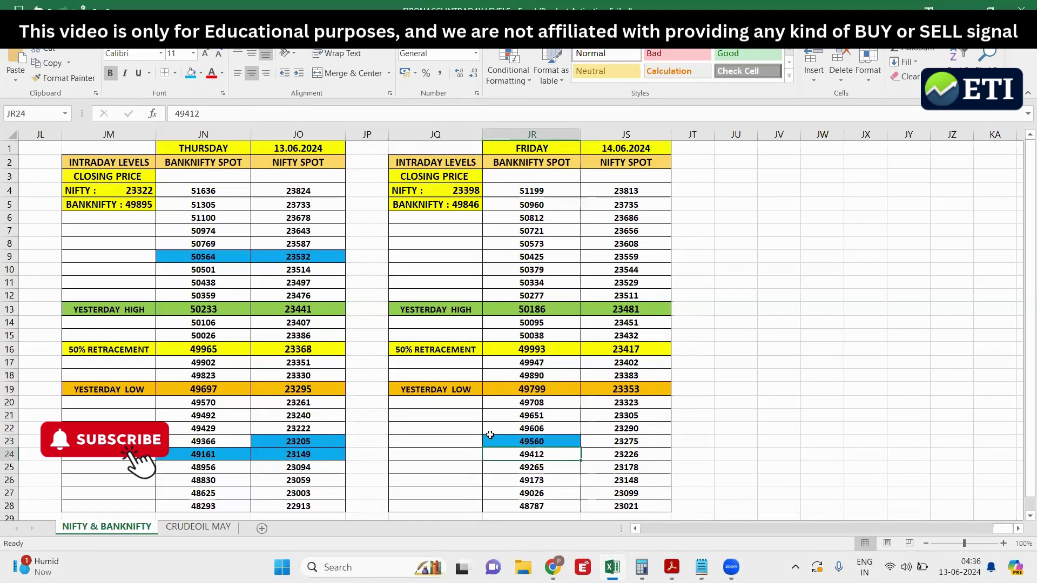
{"action": "left_click", "coordinate": [191, 73]}
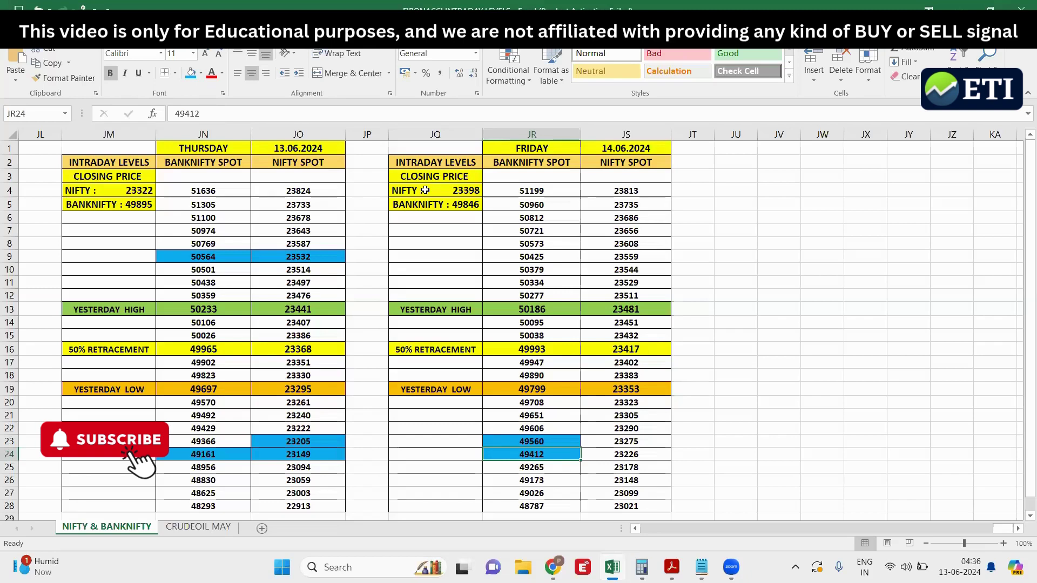
Go up through Friday's Bank Nifty levels from 49890 and fill the 50573 level in JR8 with the same light blue
{"action": "left_click", "coordinate": [542, 375]}
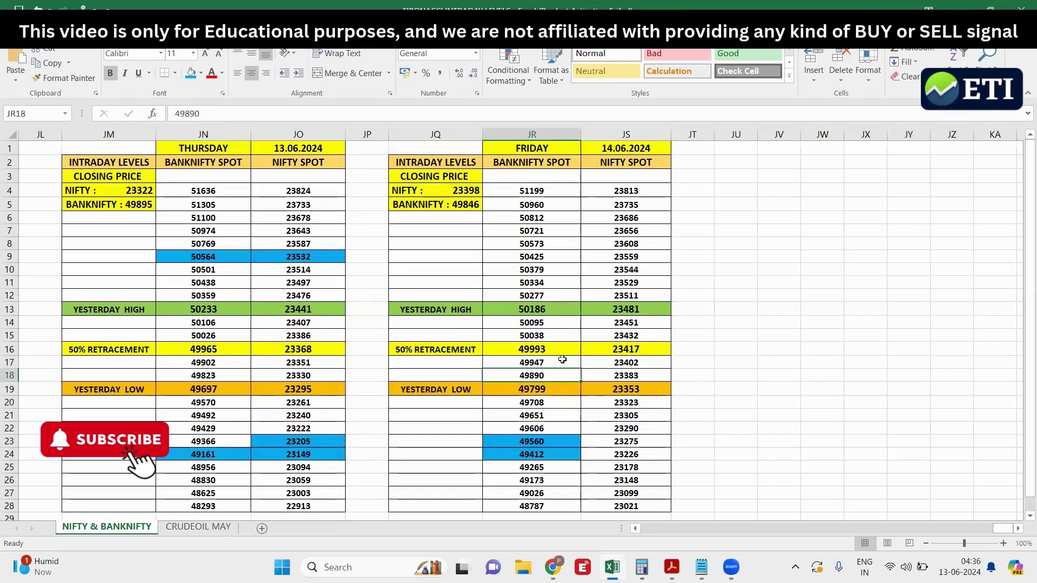
{"action": "left_click", "coordinate": [550, 363]}
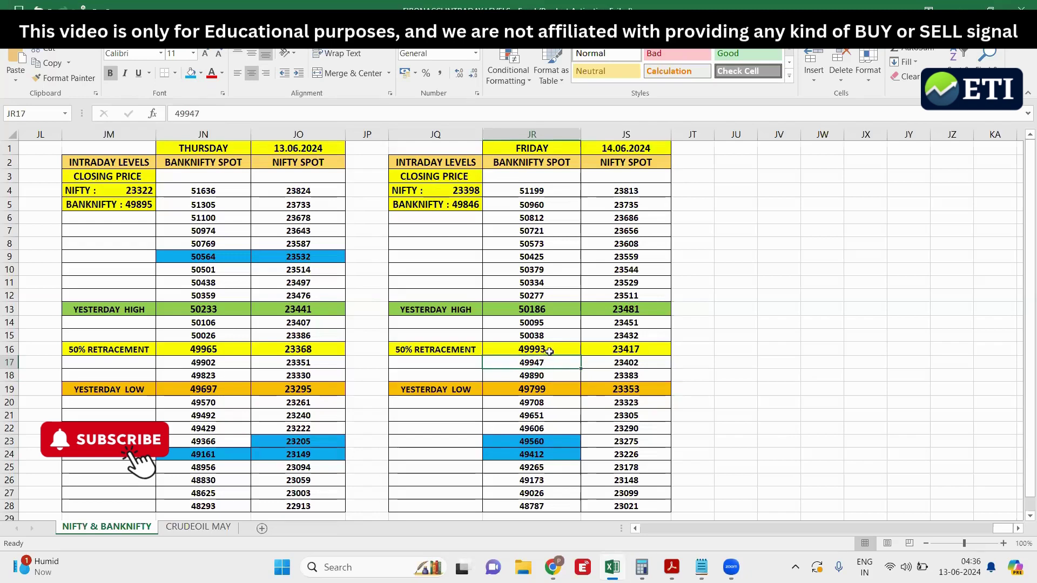
{"action": "left_click", "coordinate": [550, 351]}
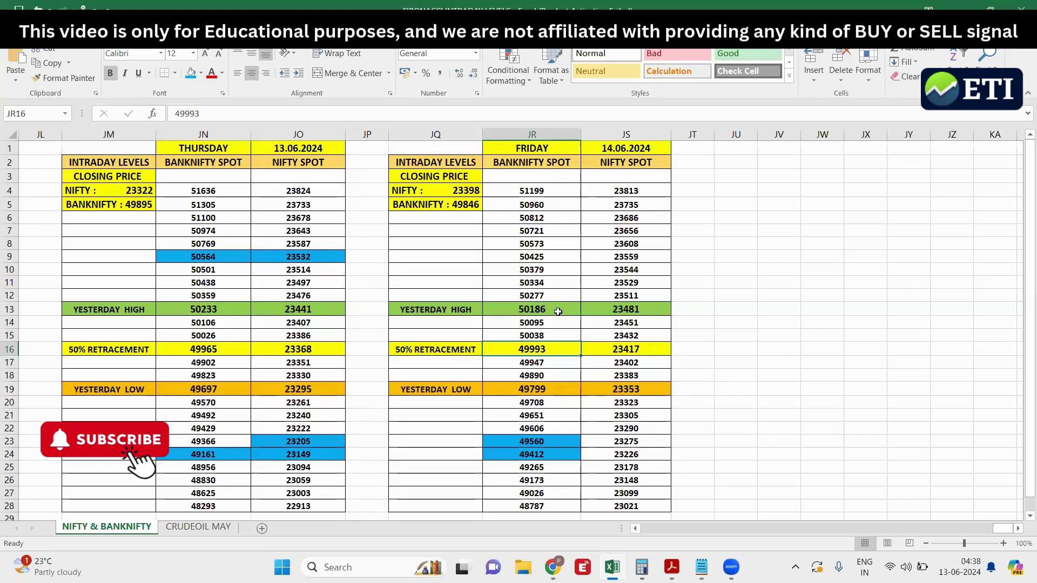
{"action": "left_click", "coordinate": [559, 309]}
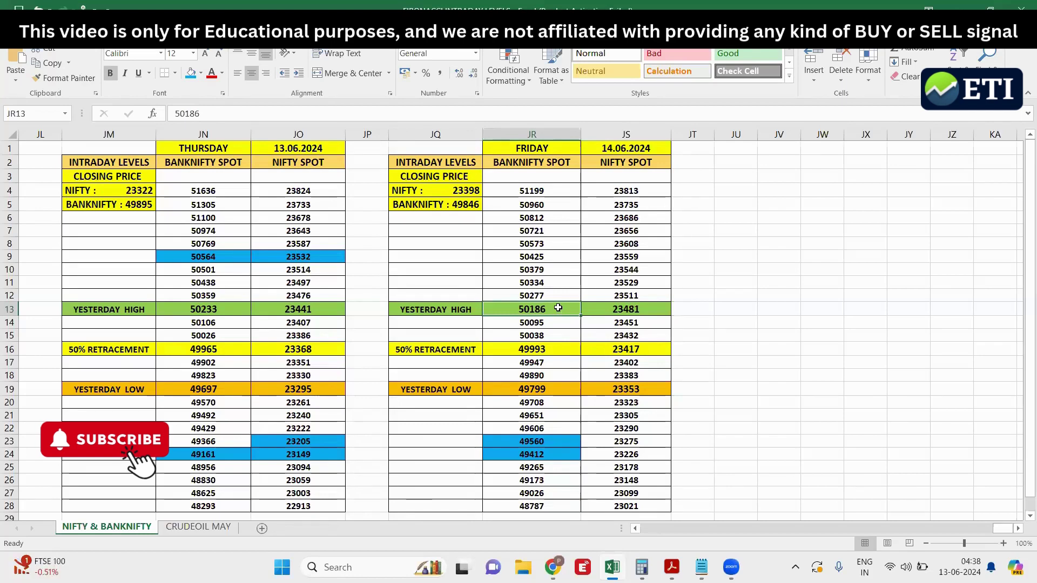
{"action": "left_click", "coordinate": [557, 297]}
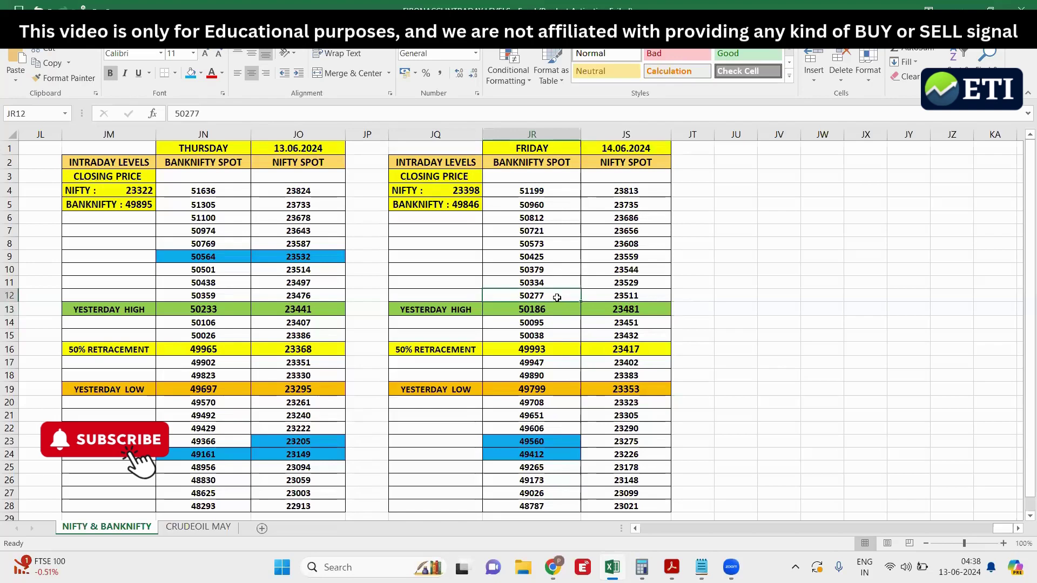
{"action": "left_click", "coordinate": [556, 282]}
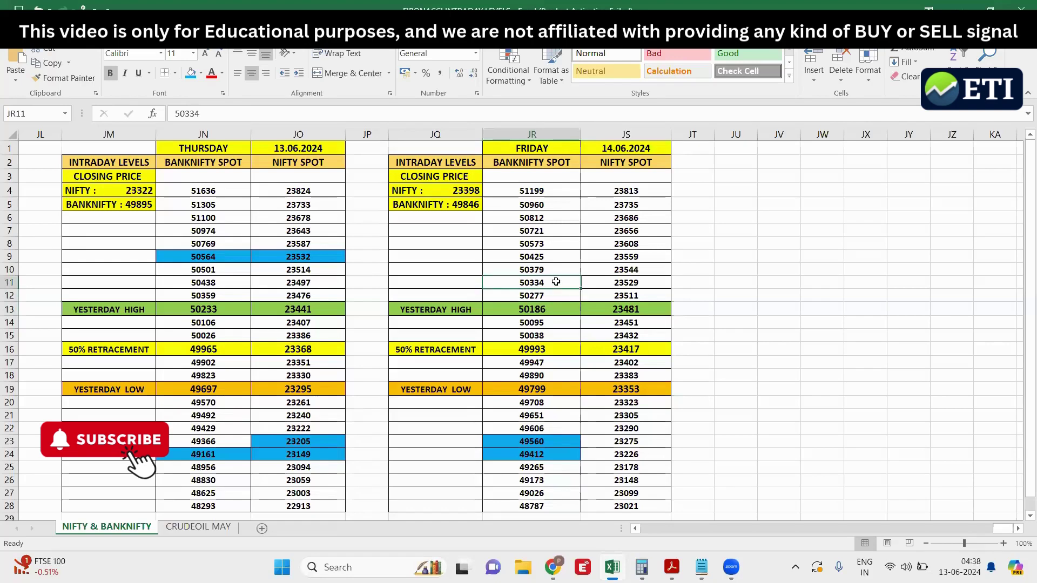
{"action": "left_click", "coordinate": [551, 268]}
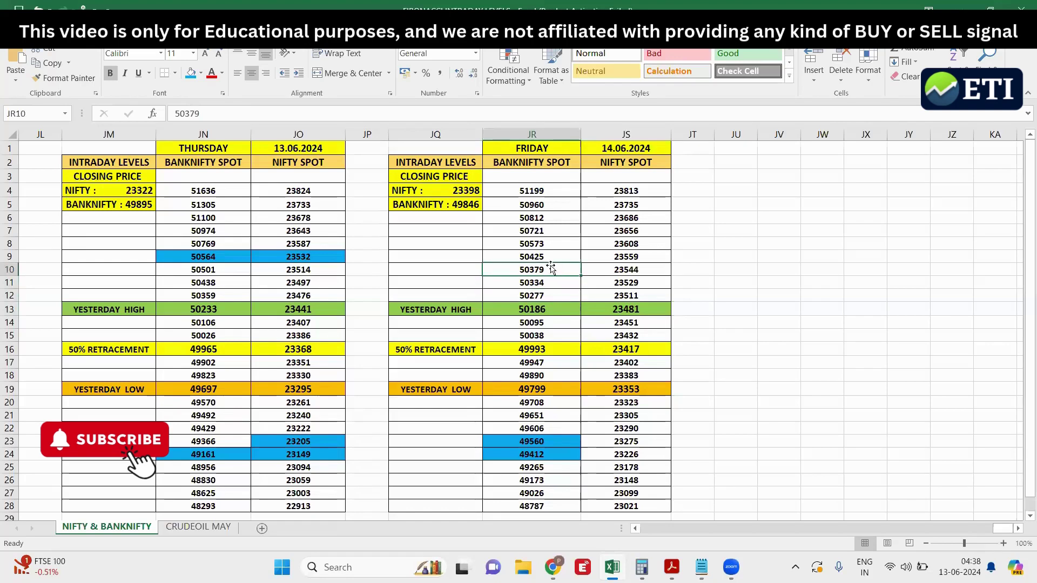
{"action": "left_click", "coordinate": [551, 259]}
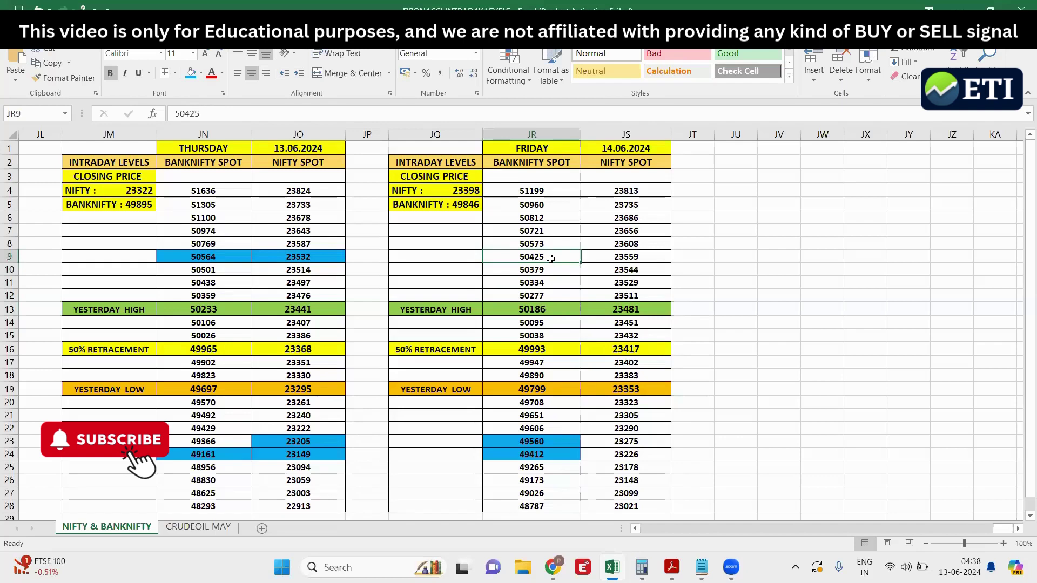
{"action": "left_click", "coordinate": [546, 246]}
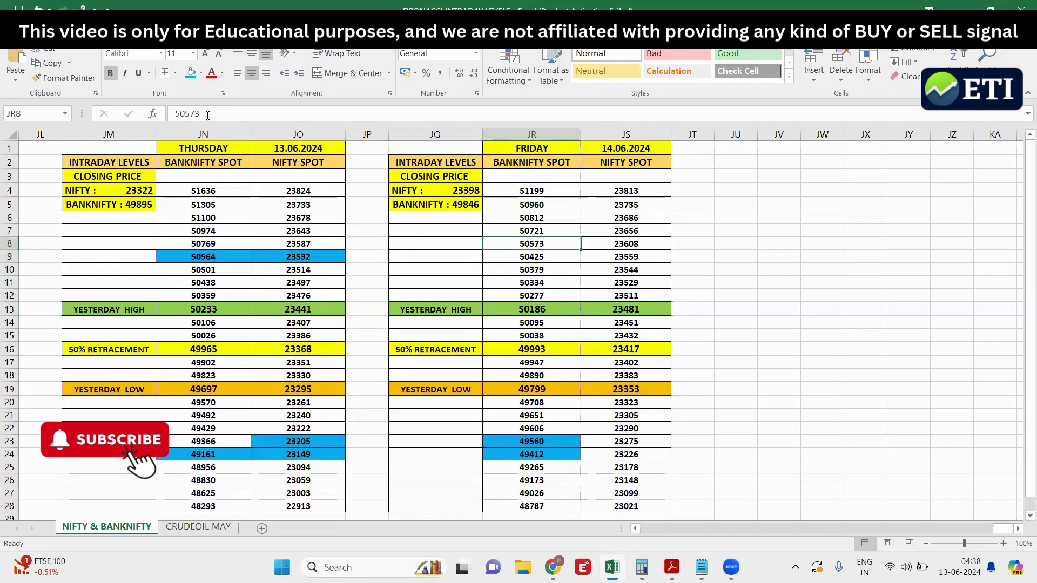
{"action": "left_click", "coordinate": [192, 73]}
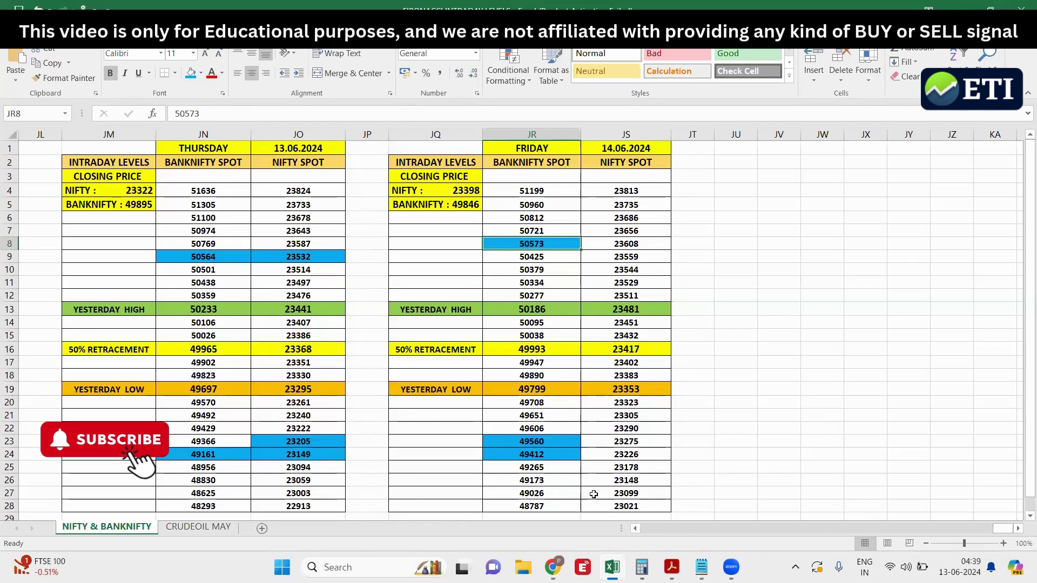
Switch to the TradingView chart, load the NIFTY 50 Index from NSE and examine its recent daily candles
{"action": "key", "text": "alt+Tab"}
{"action": "left_click", "coordinate": [85, 71]}
{"action": "type", "text": "NIFTY"}
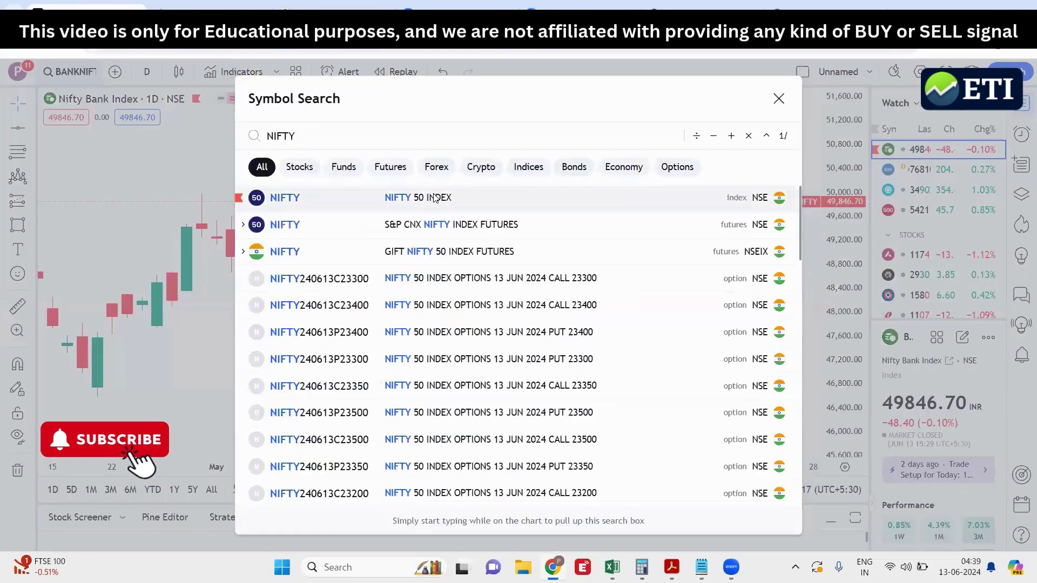
{"action": "left_click", "coordinate": [436, 197]}
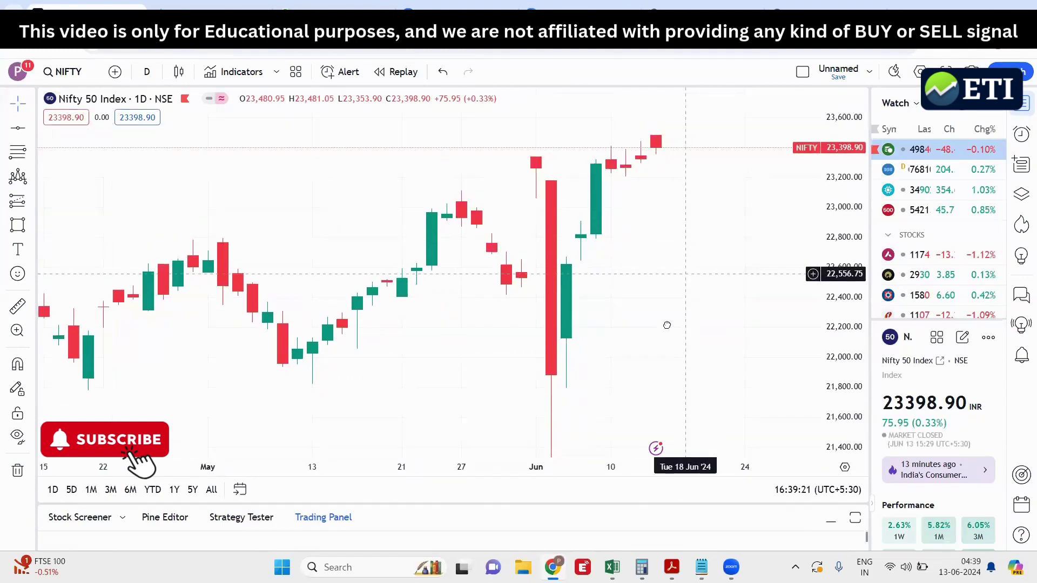
{"action": "left_click_drag", "start_coordinate": [685, 274], "coordinate": [620, 331]}
{"action": "scroll", "coordinate": [640, 303], "scroll_direction": "down", "scroll_amount": 2}
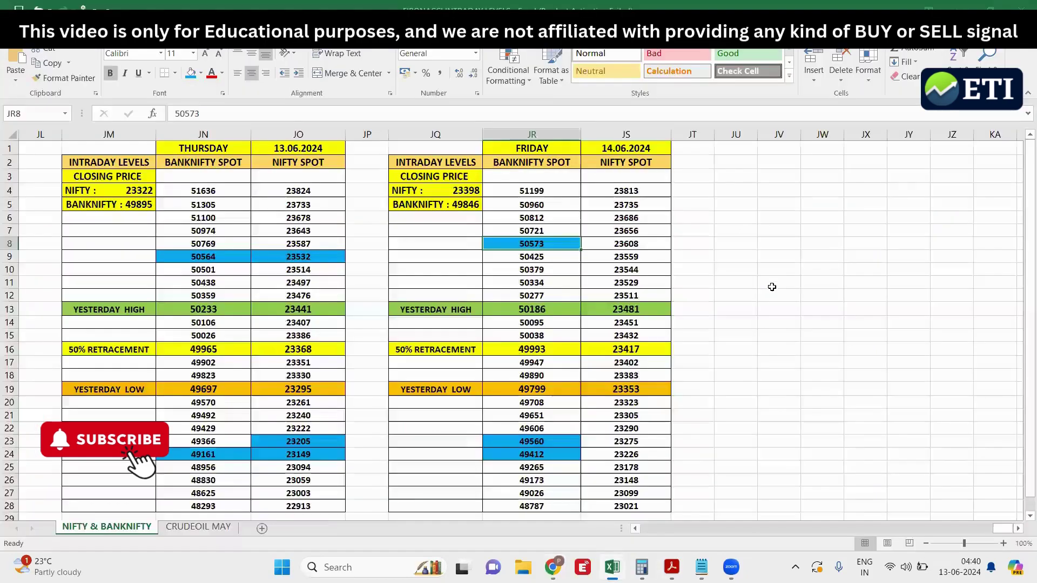
Switch to the Excel levels workbook and compare Friday's Nifty closing price with the 23383 level, the 50% retracement and both days' yesterday-high levels
{"action": "left_click", "coordinate": [612, 567]}
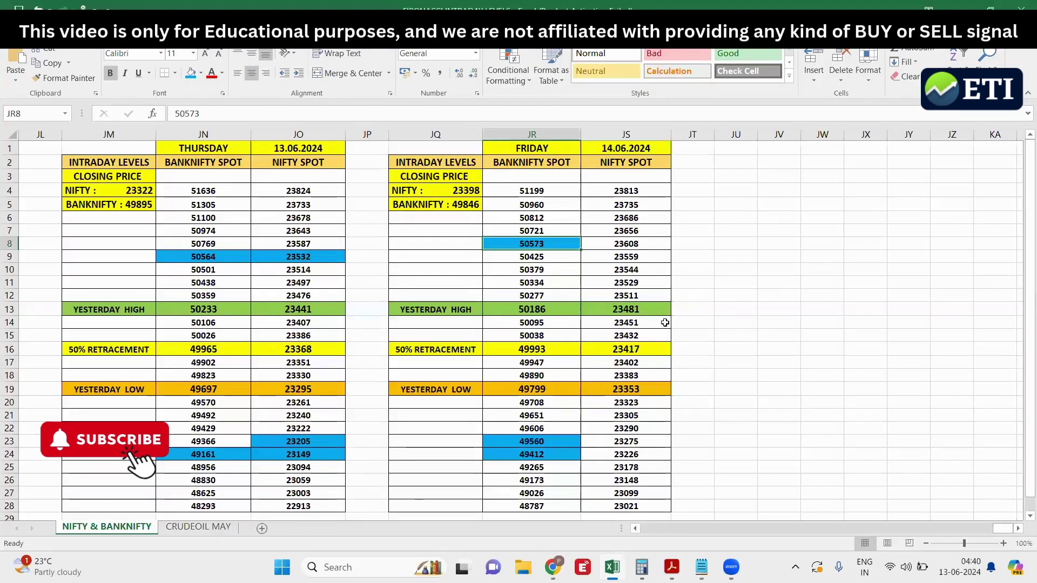
{"action": "left_click", "coordinate": [472, 192]}
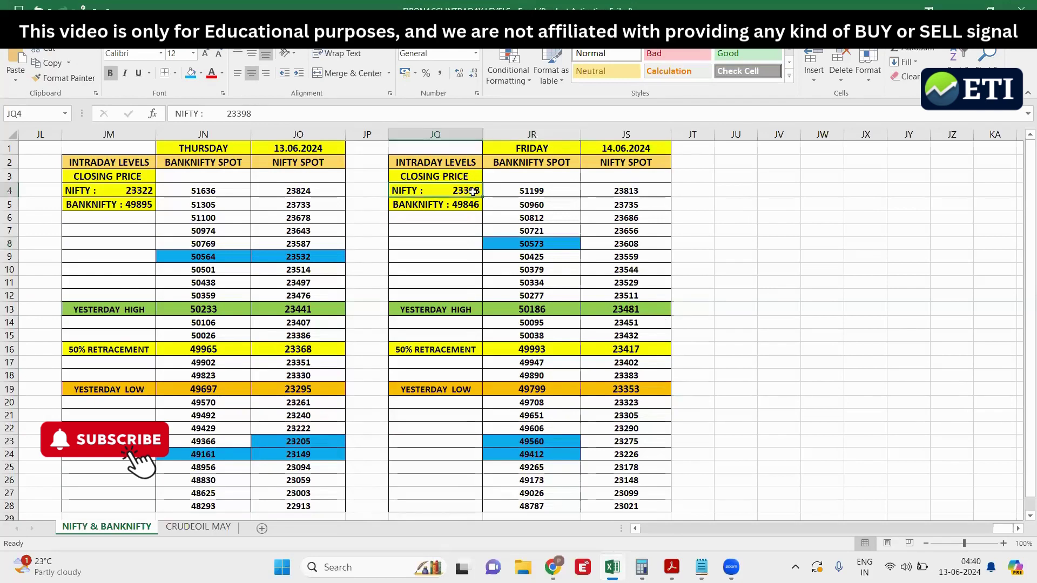
{"action": "left_click", "coordinate": [647, 377]}
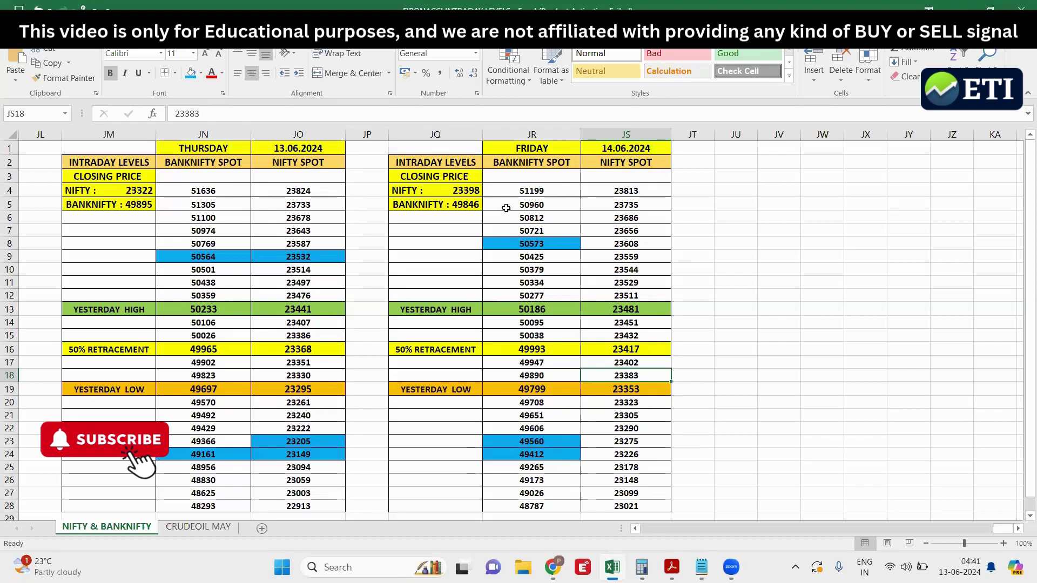
{"action": "left_click", "coordinate": [469, 195]}
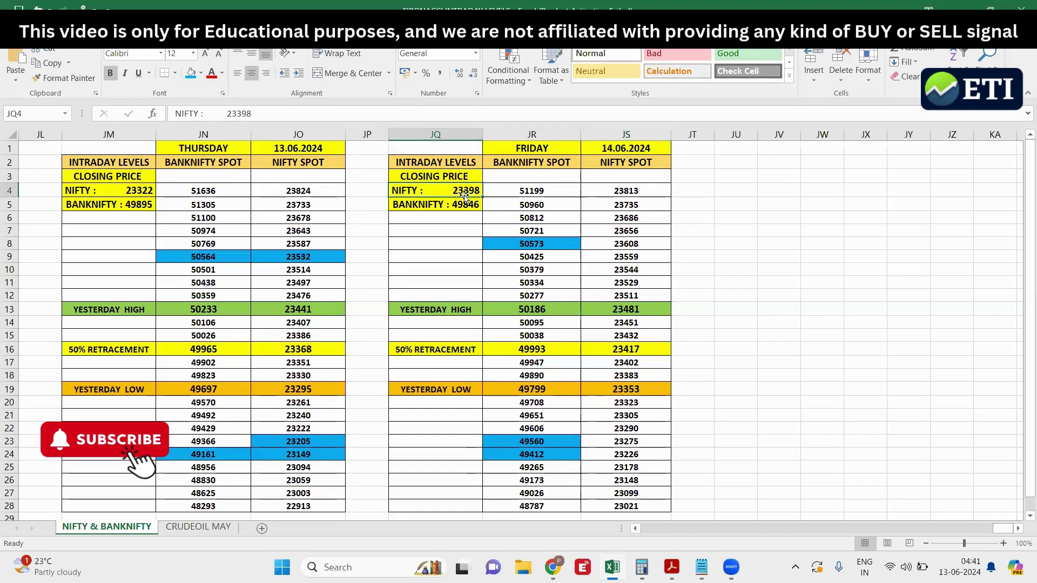
{"action": "left_click", "coordinate": [642, 377]}
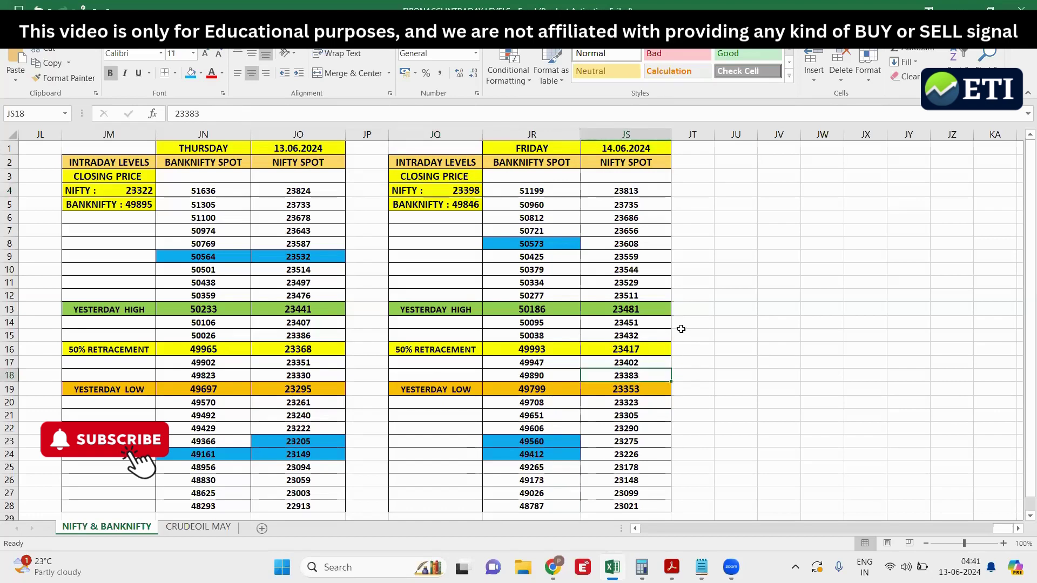
{"action": "left_click", "coordinate": [666, 352]}
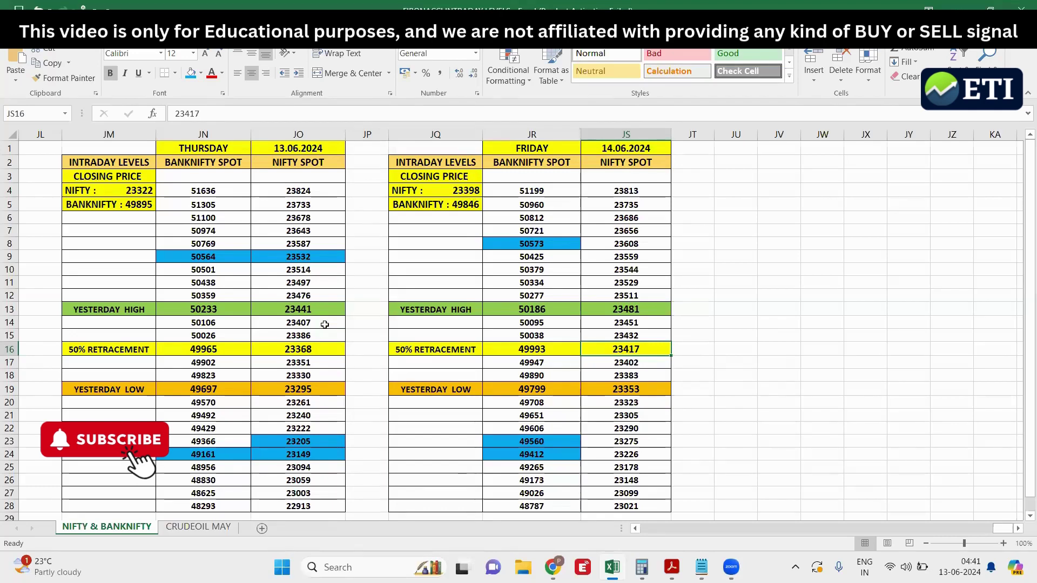
{"action": "left_click", "coordinate": [316, 311]}
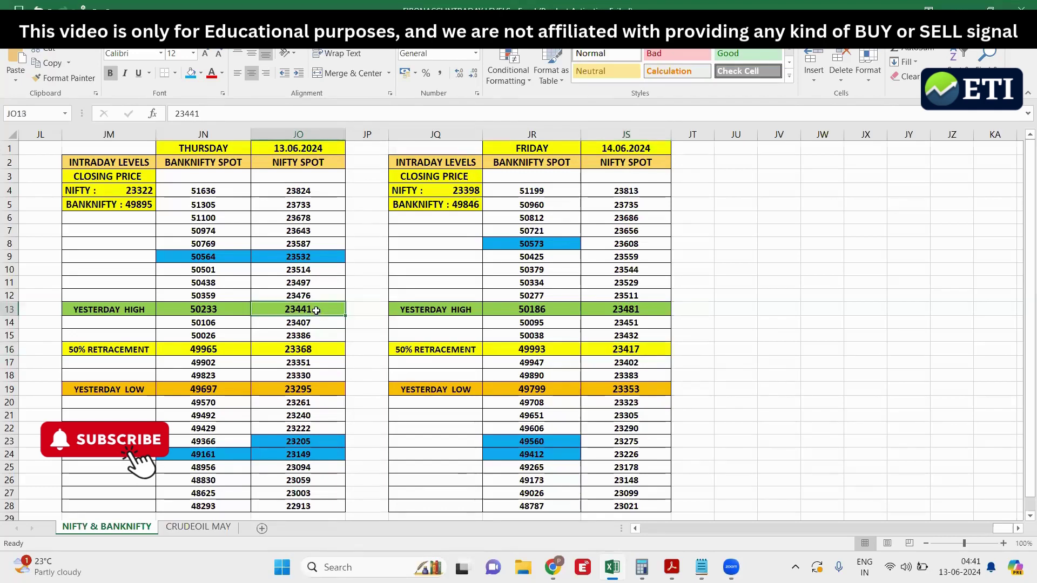
{"action": "left_click", "coordinate": [658, 310]}
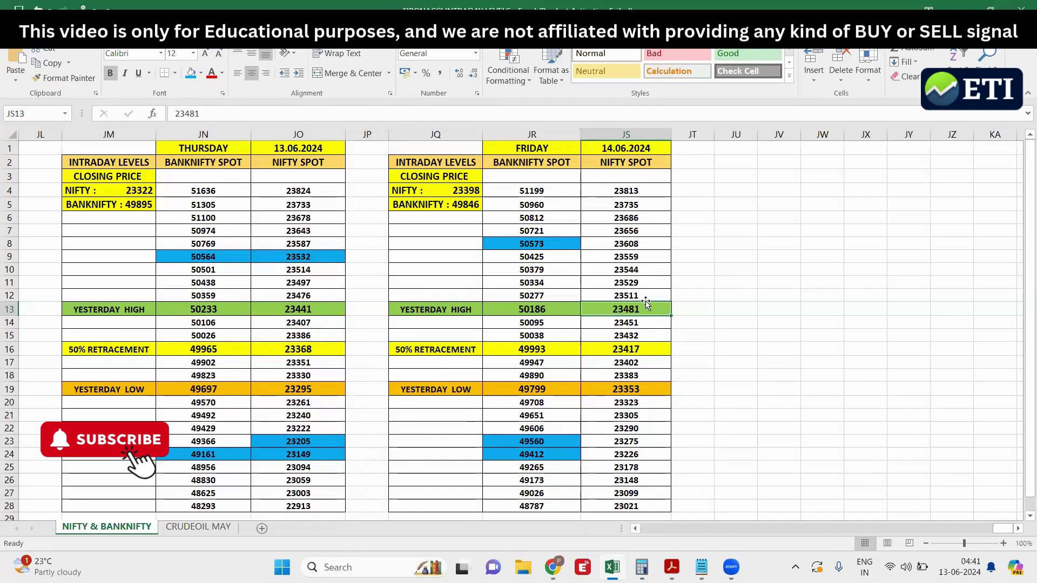
Go up through Friday's Nifty levels from 23511 and fill the 23559 level in JS9 with the same light blue
{"action": "left_click", "coordinate": [650, 295]}
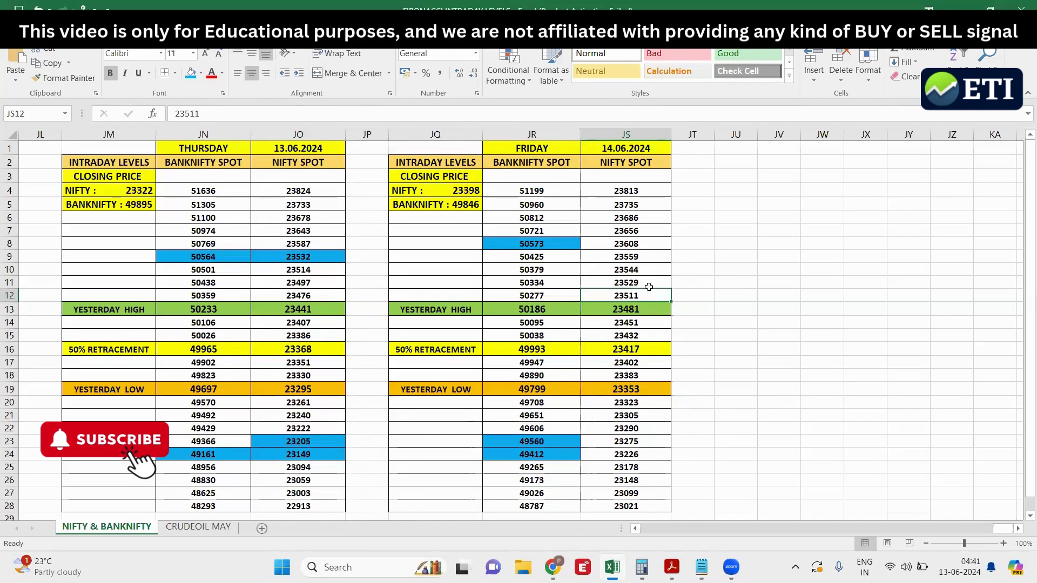
{"action": "left_click", "coordinate": [650, 283]}
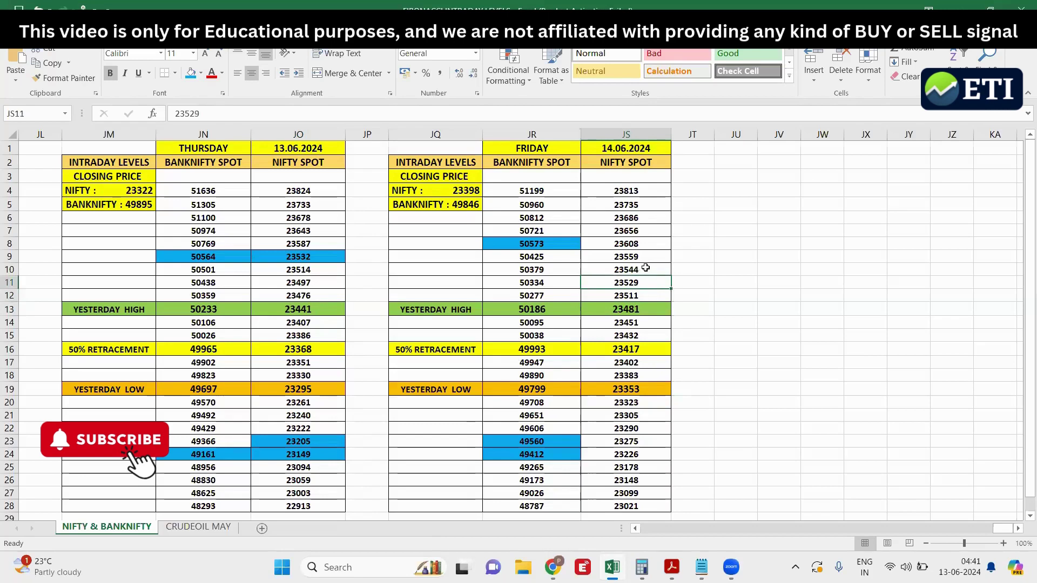
{"action": "left_click", "coordinate": [646, 268]}
{"action": "left_click", "coordinate": [651, 261]}
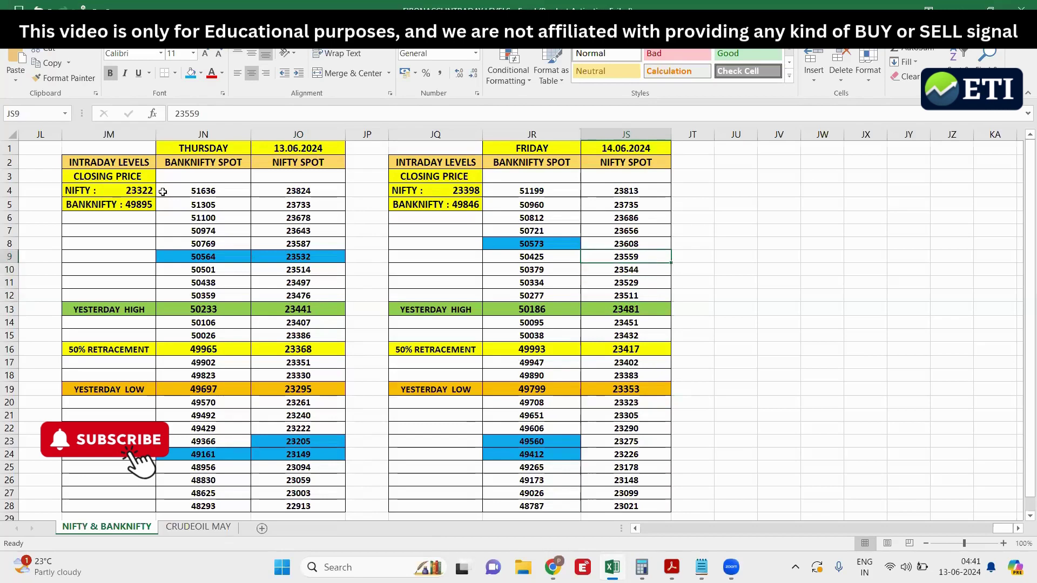
{"action": "left_click", "coordinate": [190, 75]}
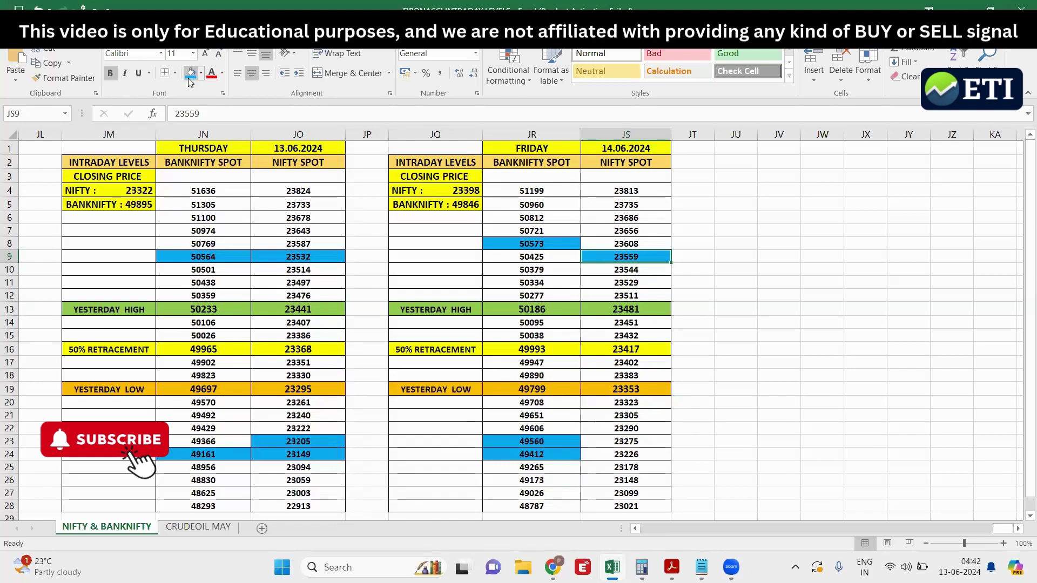
Go down through Friday's Nifty levels past yesterday's low and fill the 23226 support level in JS24 with the same light blue
{"action": "left_click", "coordinate": [644, 377]}
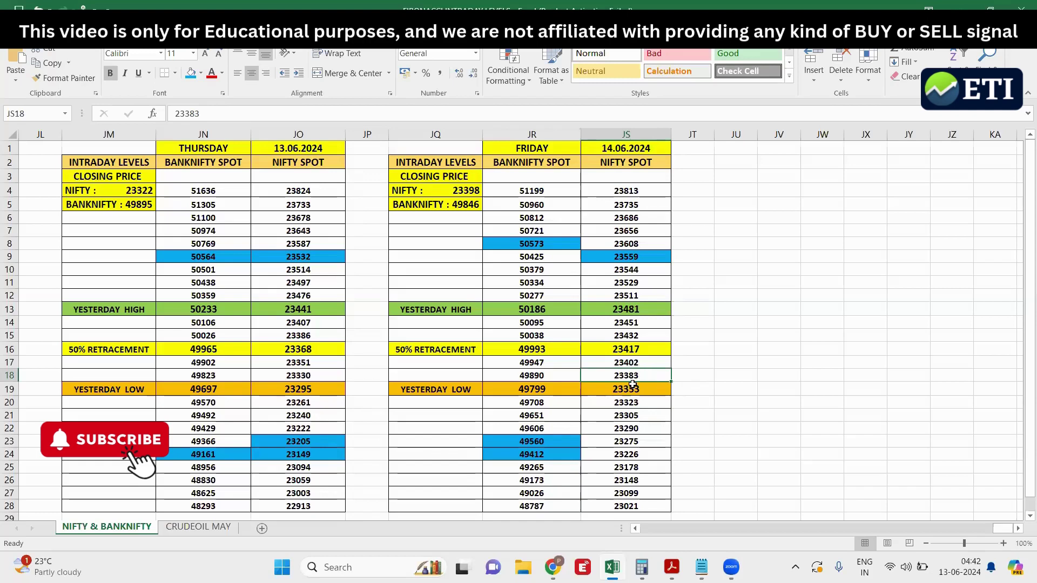
{"action": "left_click", "coordinate": [646, 362]}
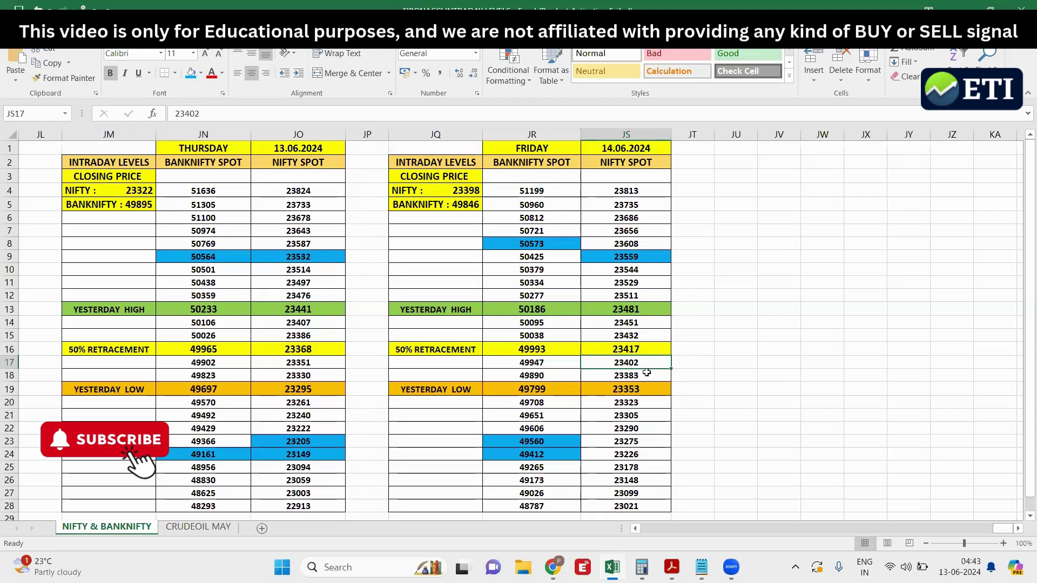
{"action": "left_click", "coordinate": [642, 389]}
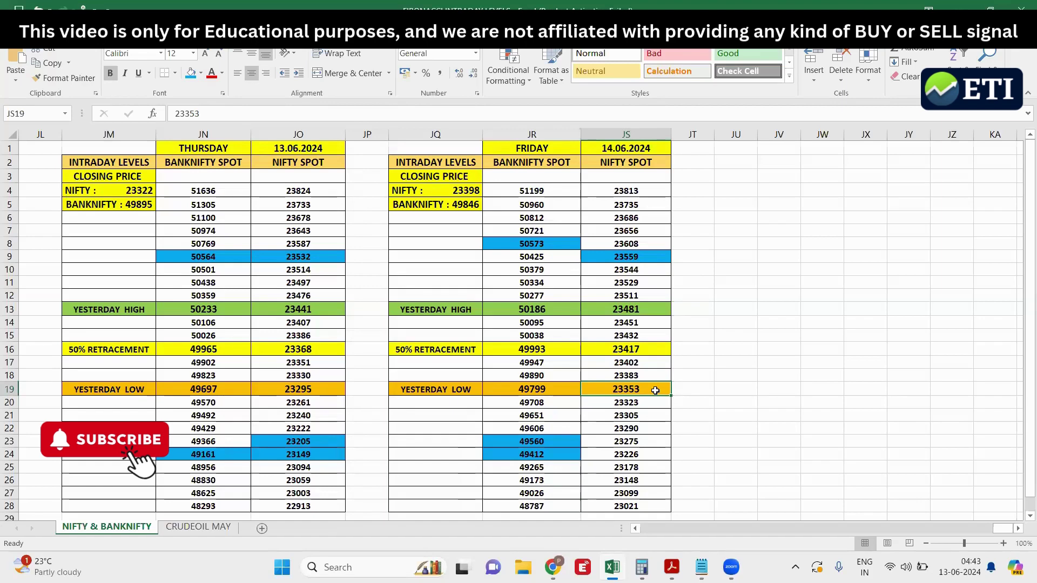
{"action": "left_click", "coordinate": [650, 404]}
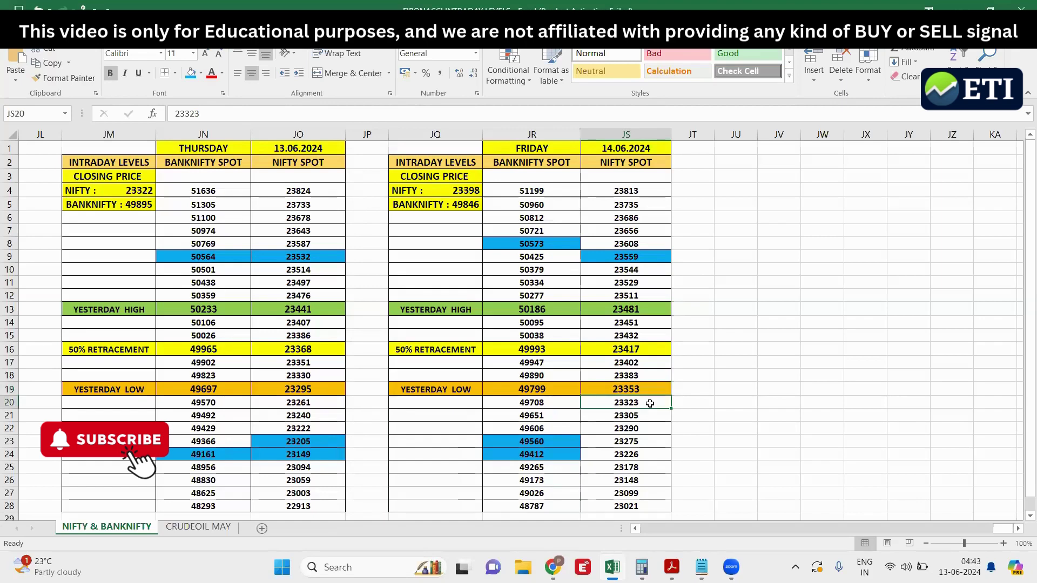
{"action": "left_click", "coordinate": [643, 410]}
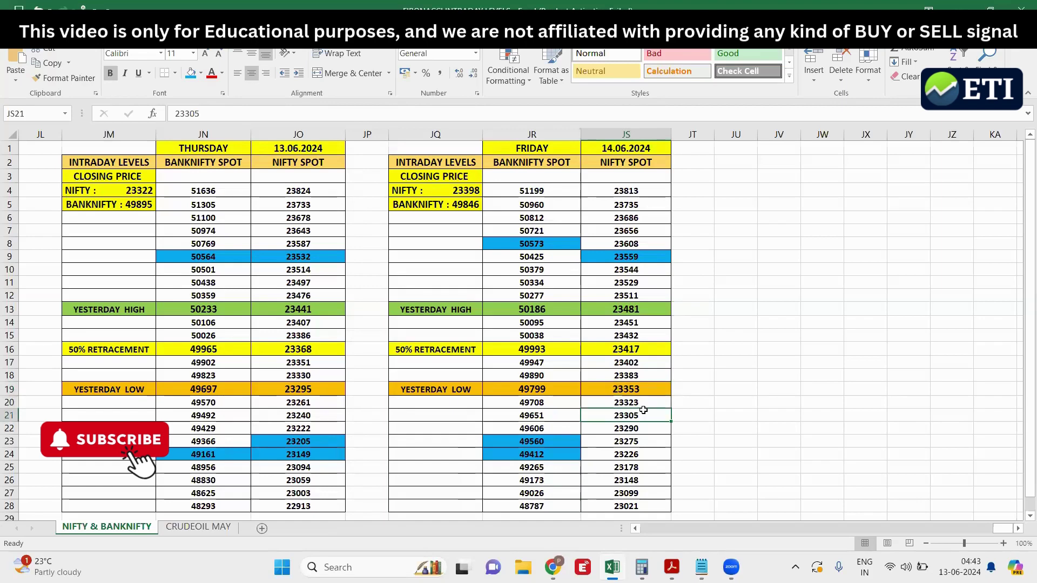
{"action": "left_click", "coordinate": [645, 429]}
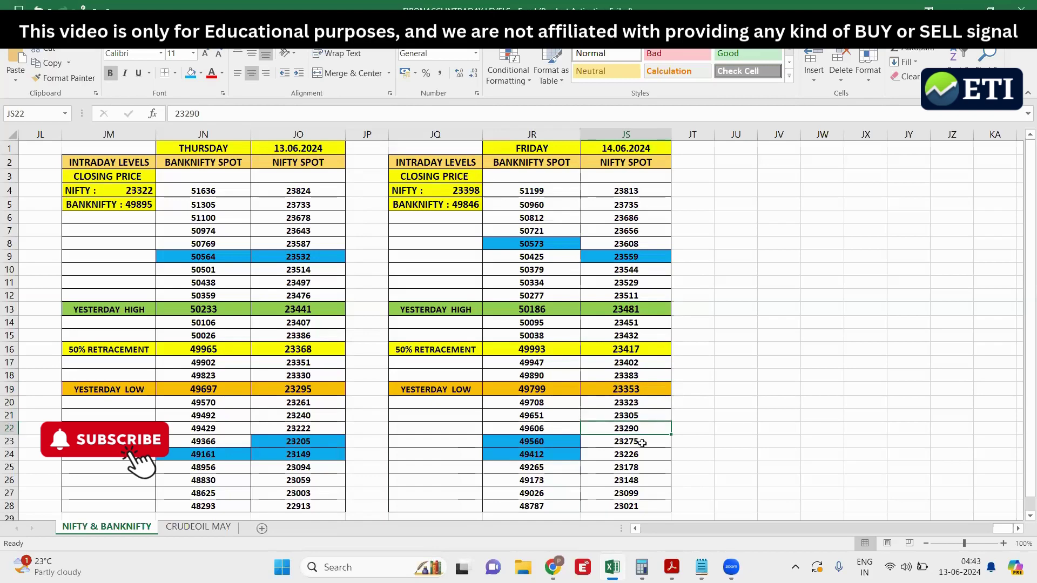
{"action": "left_click", "coordinate": [643, 443]}
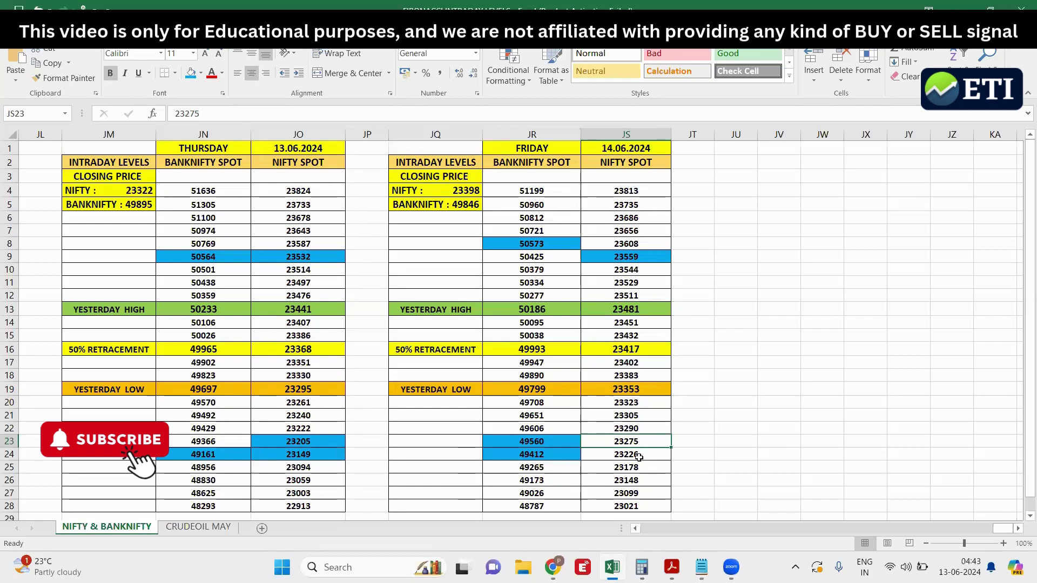
{"action": "left_click", "coordinate": [639, 458]}
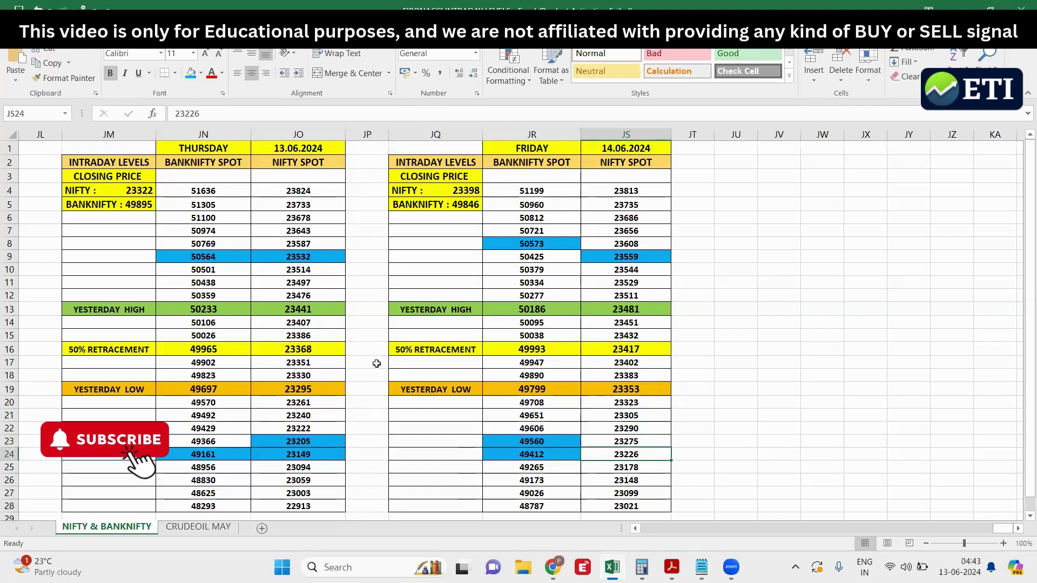
{"action": "left_click", "coordinate": [190, 73]}
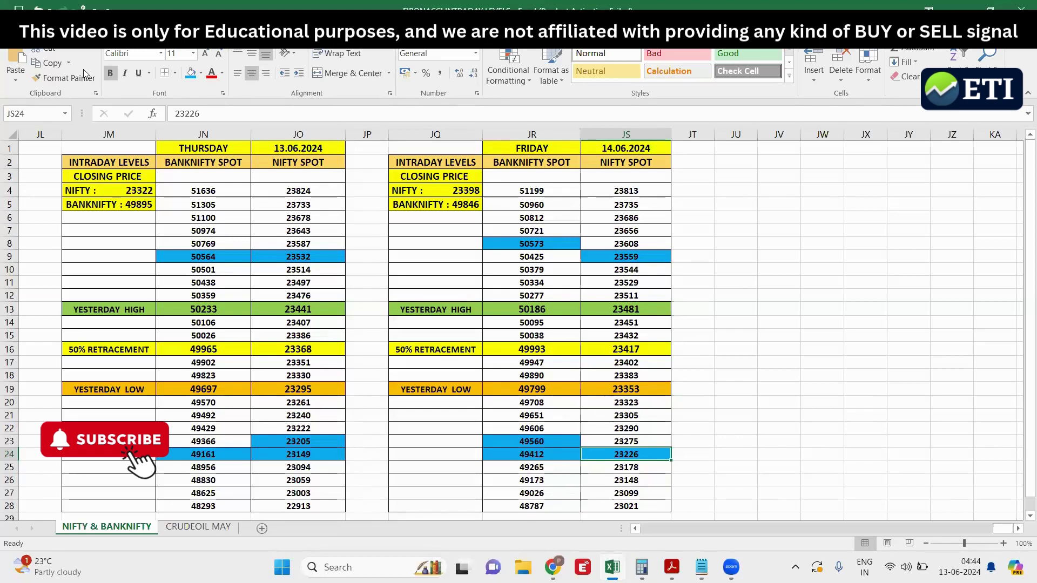
Switch to the TradingView chart and load the PEL stock symbol
{"action": "key", "text": "alt+Tab"}
{"action": "type", "text": "PEL"}
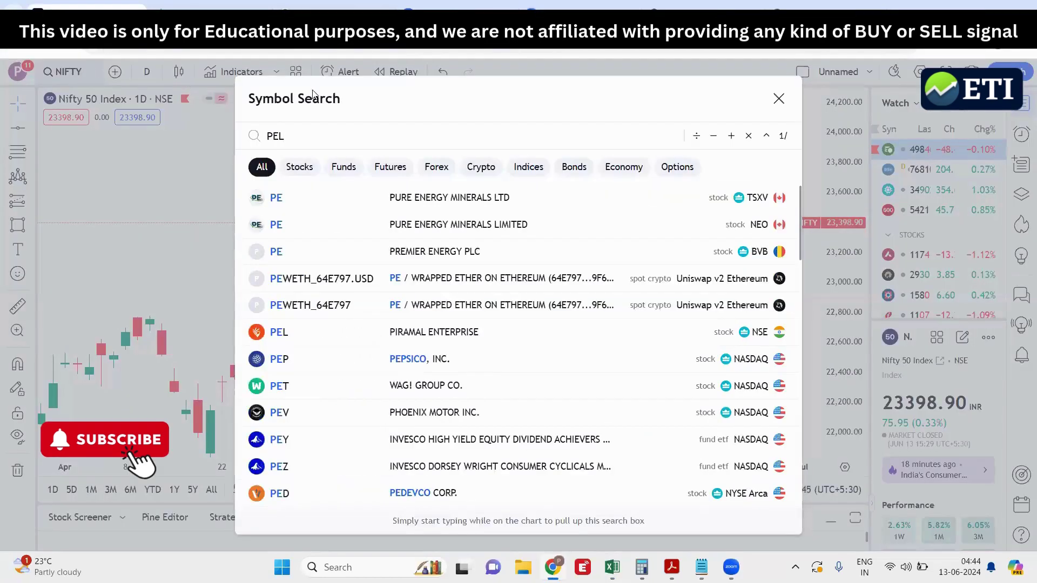
{"action": "key", "text": "Return"}
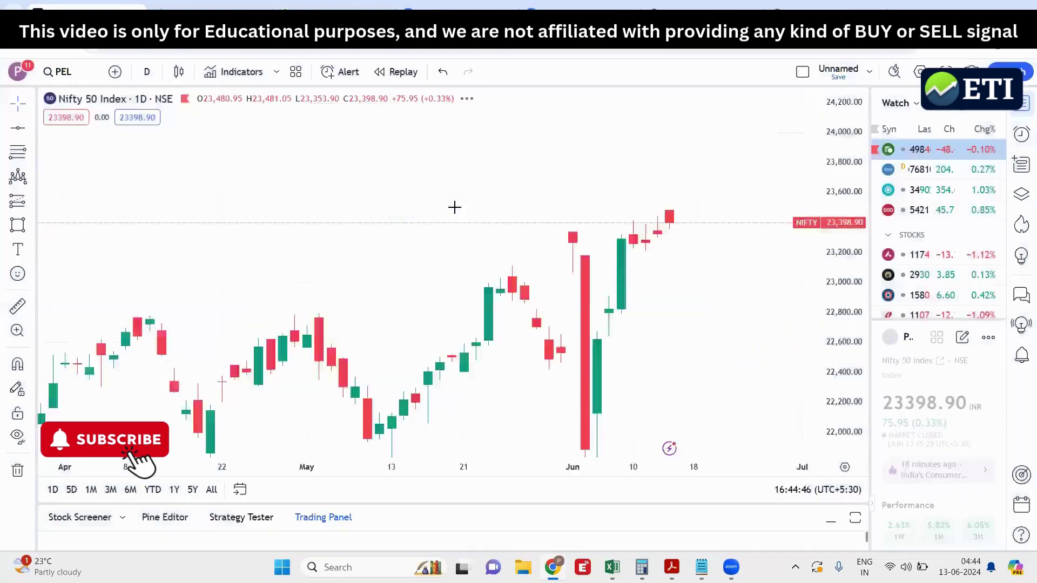